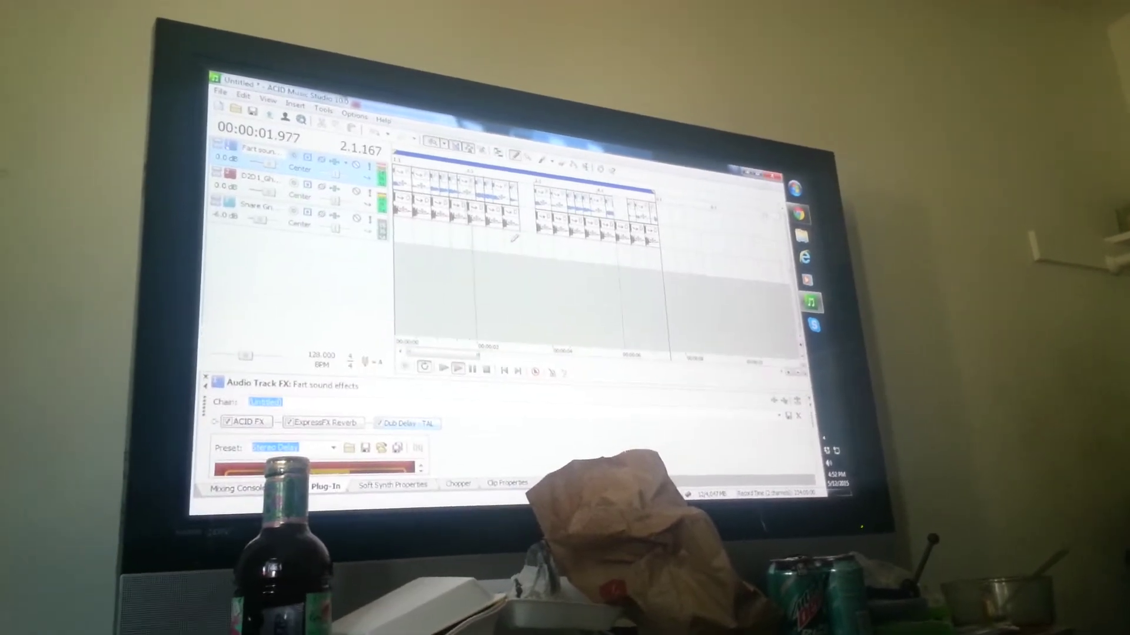
Step: Add a short snare hit on the Snare track and select it
{"action": "left_click", "coordinate": [507, 237]}
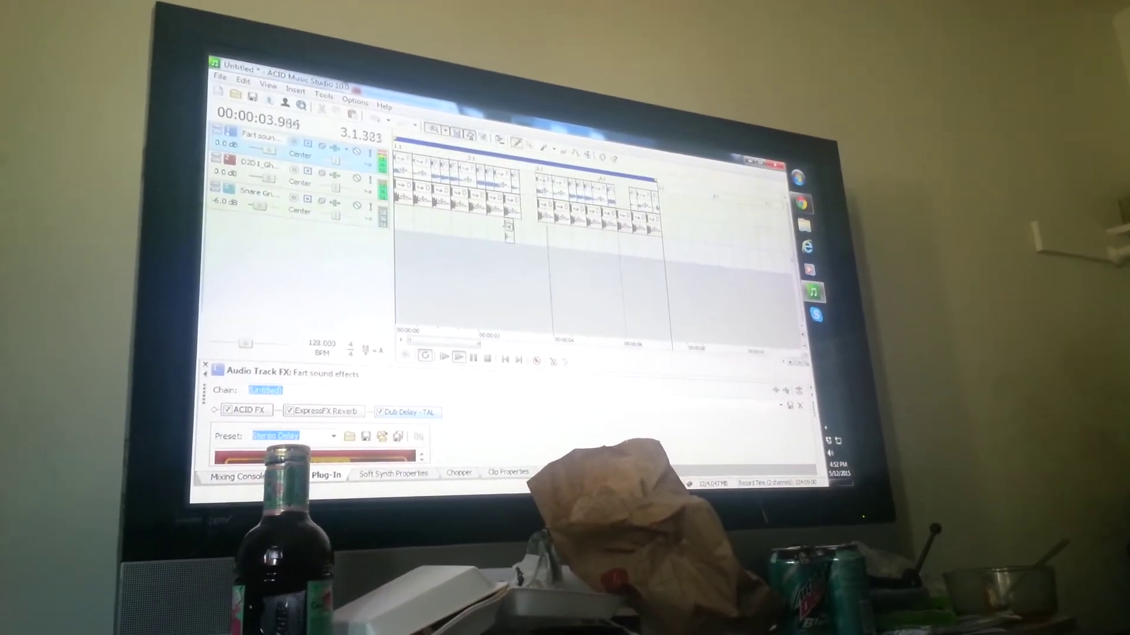
{"action": "left_click", "coordinate": [475, 228]}
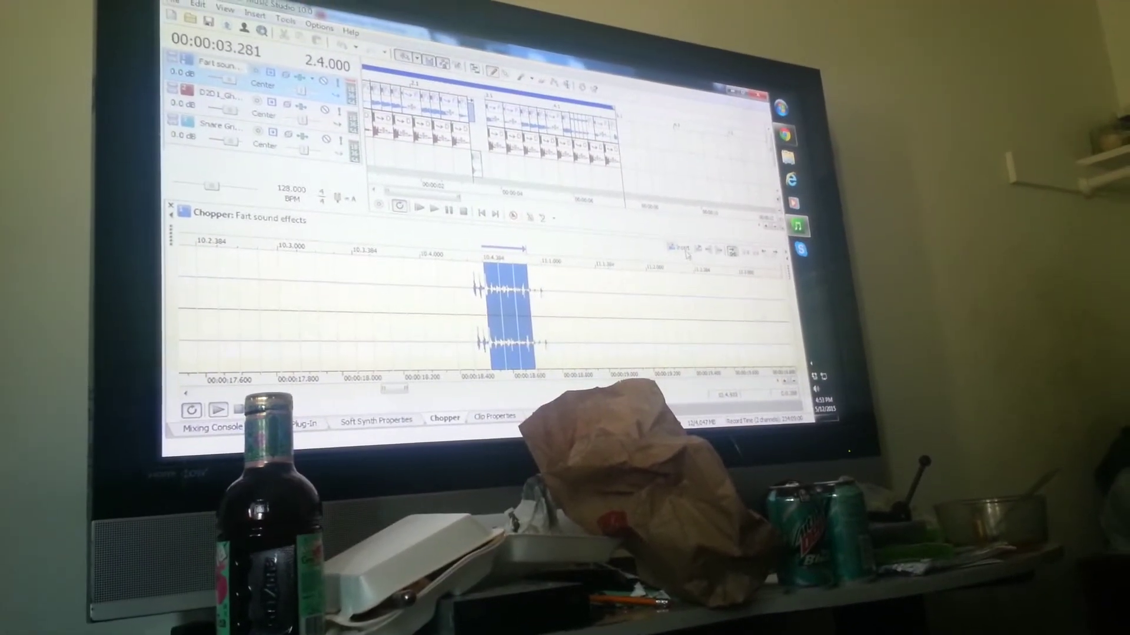
Step: Add chopped fart slices to the track and bring up a slice's Reverse option
{"action": "left_click", "coordinate": [689, 245]}
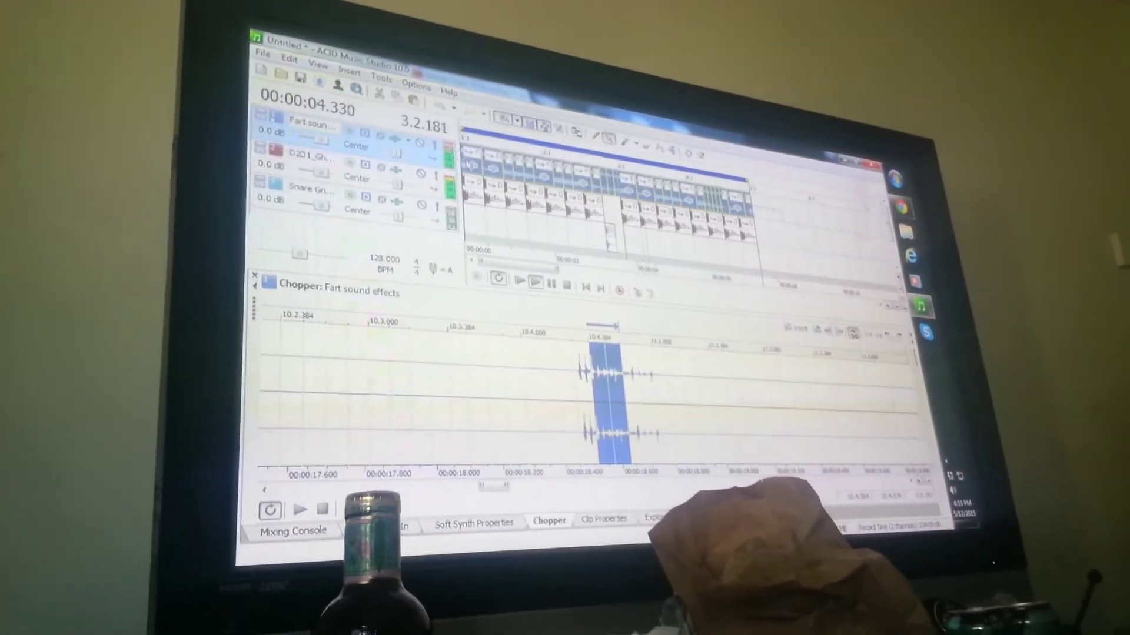
{"action": "right_click", "coordinate": [478, 168]}
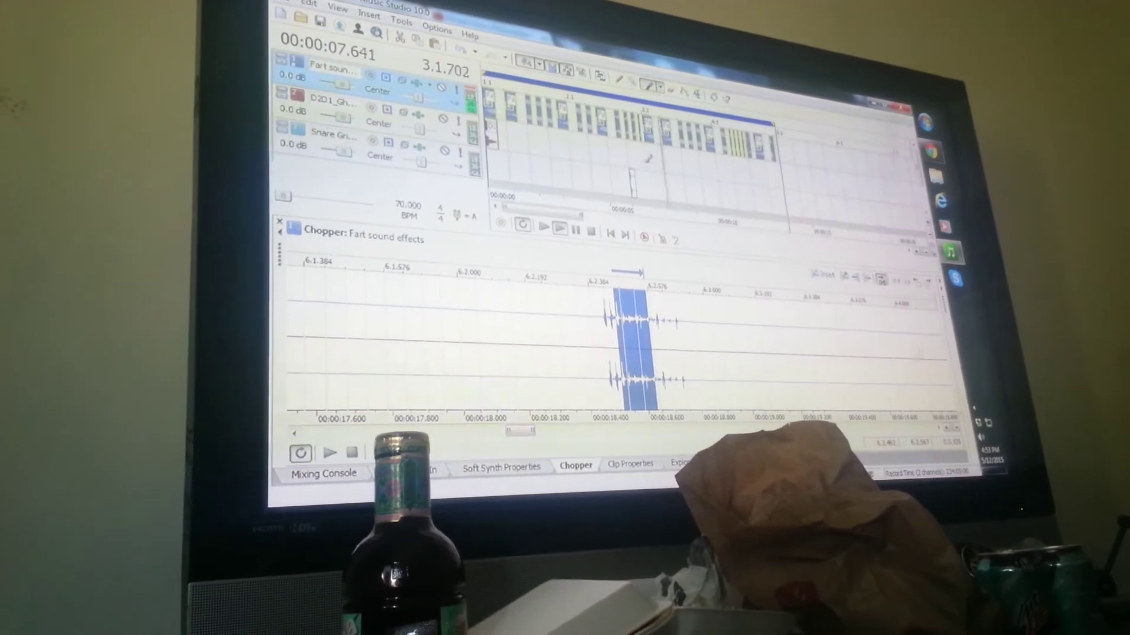
Step: Paint kick and snare hits into the grid beneath the fart slices
{"action": "left_click", "coordinate": [550, 150]}
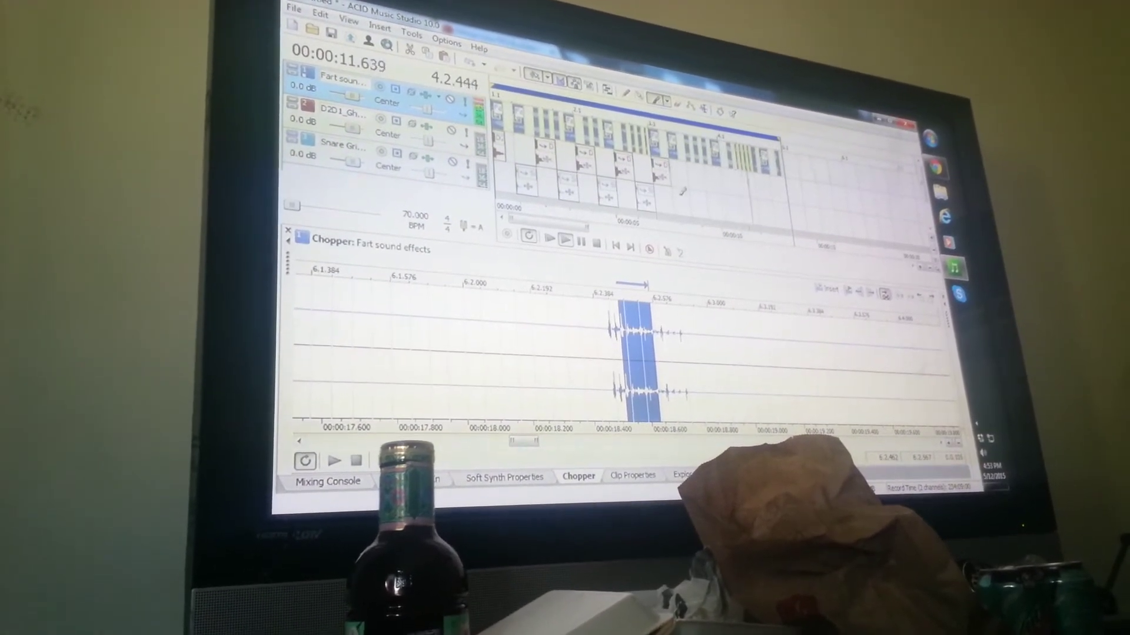
{"action": "left_click", "coordinate": [746, 209]}
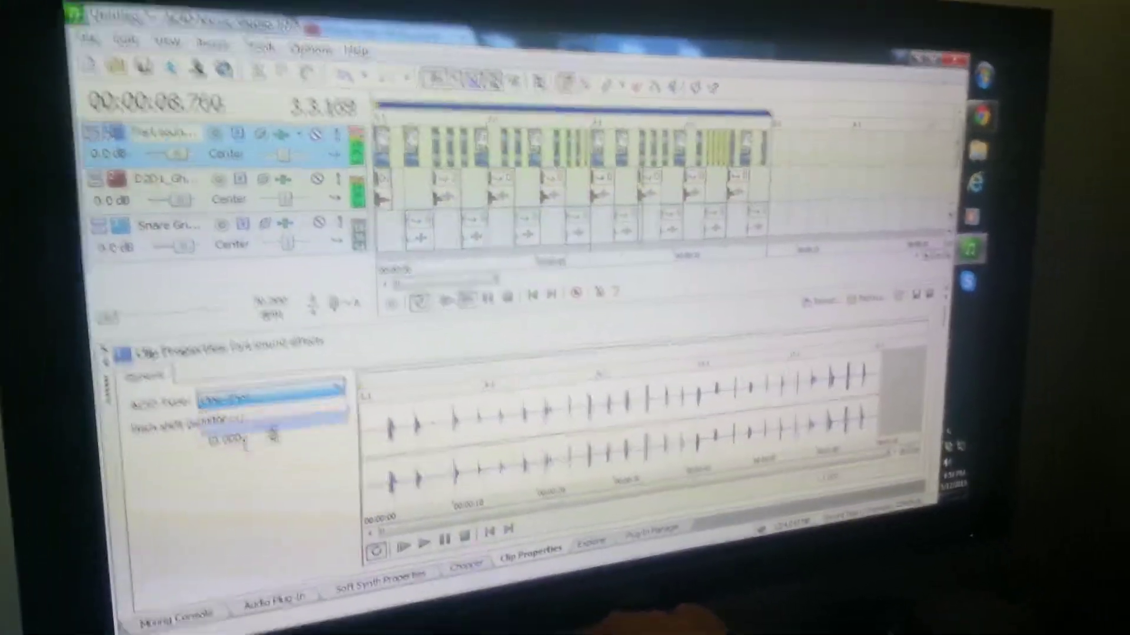
Step: Change the fart clip's ACID Type dropdown to One-Shot
{"action": "left_click", "coordinate": [300, 404]}
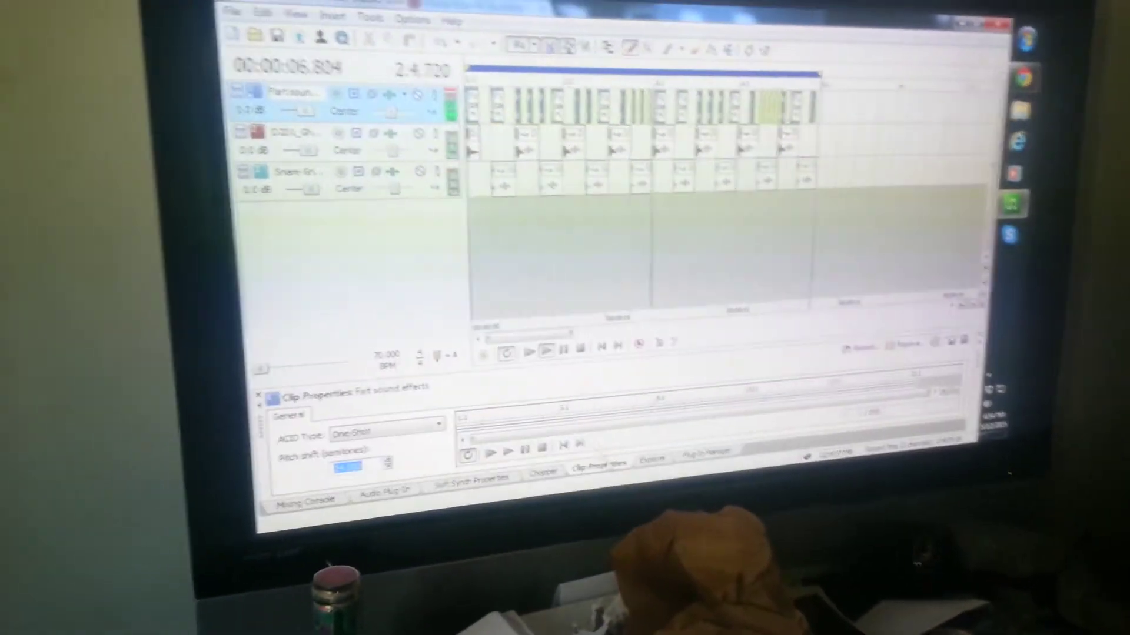
Step: Switch the docked window to the Explorer with Alt+1 to browse snare samples
{"action": "key", "text": "alt+1"}
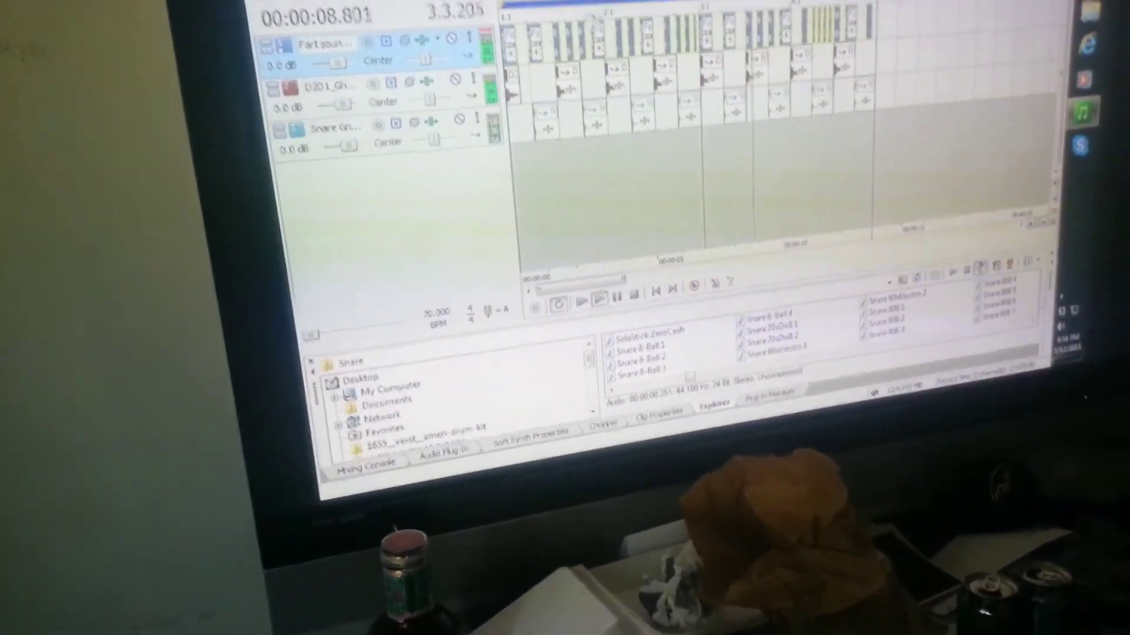